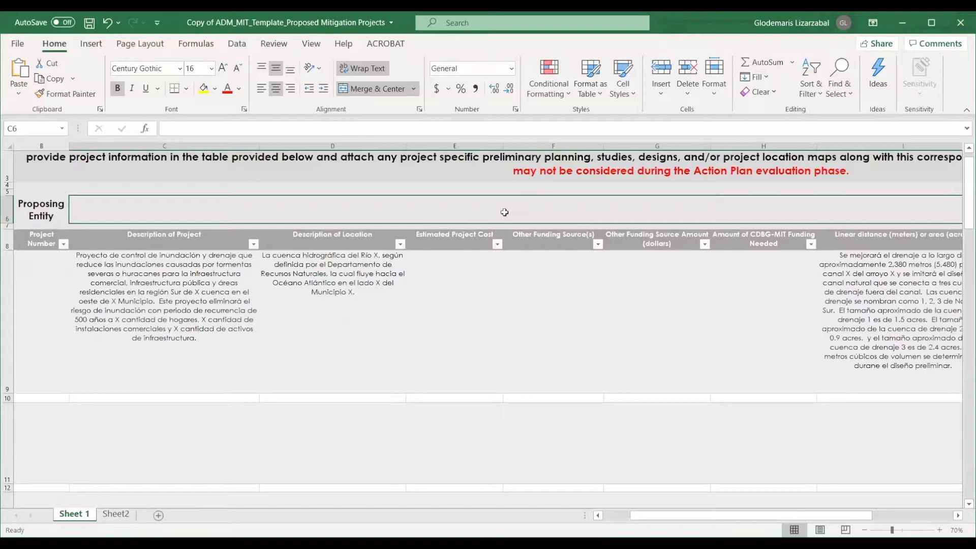
# Step: Enter "Municipio de XYZ" as the proposing entity
pyautogui.write('Munici')
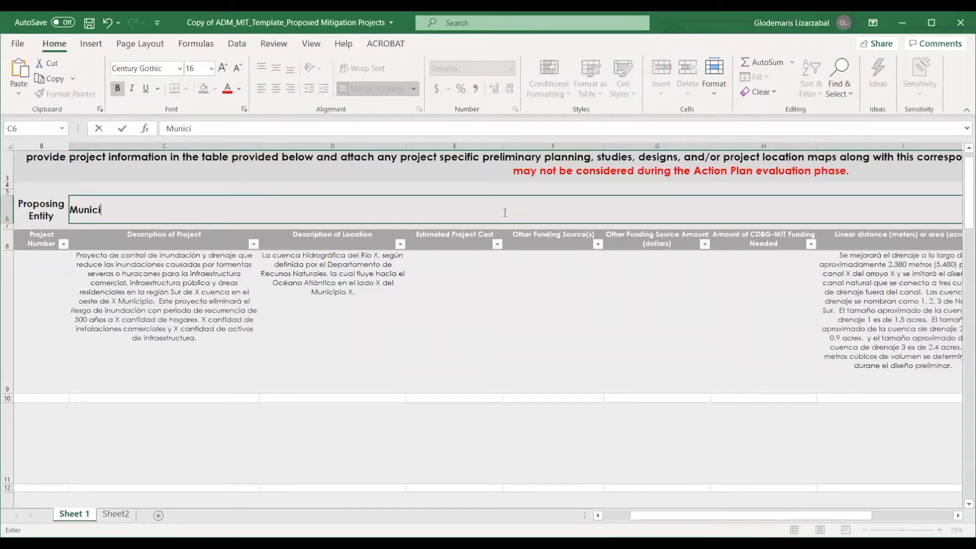
pyautogui.write('pio de XYZ')
pyautogui.press('Return')
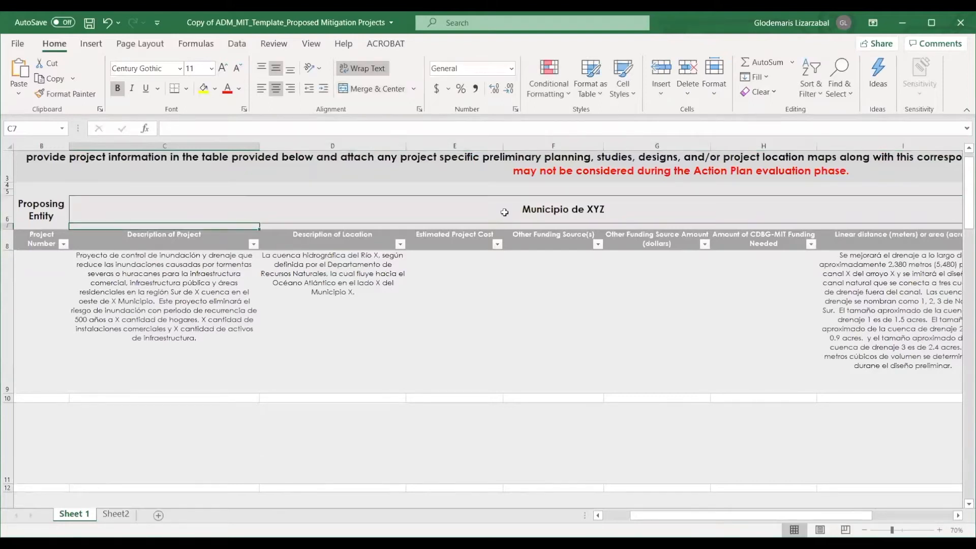
# Step: Set the submission date of the project form to 6/30/2020
pyautogui.hscroll(3, 767, 245)
pyautogui.hscroll(4, 767, 245)
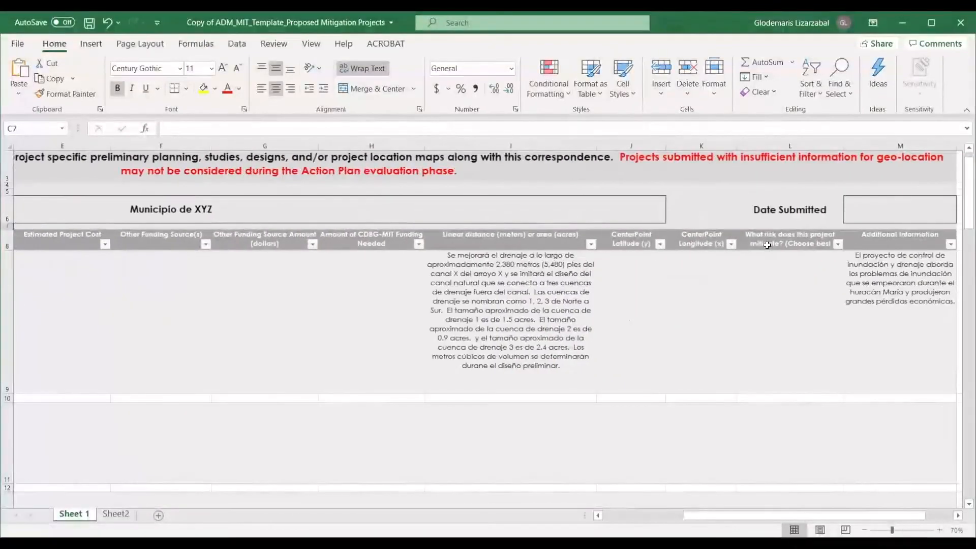
pyautogui.click(901, 201)
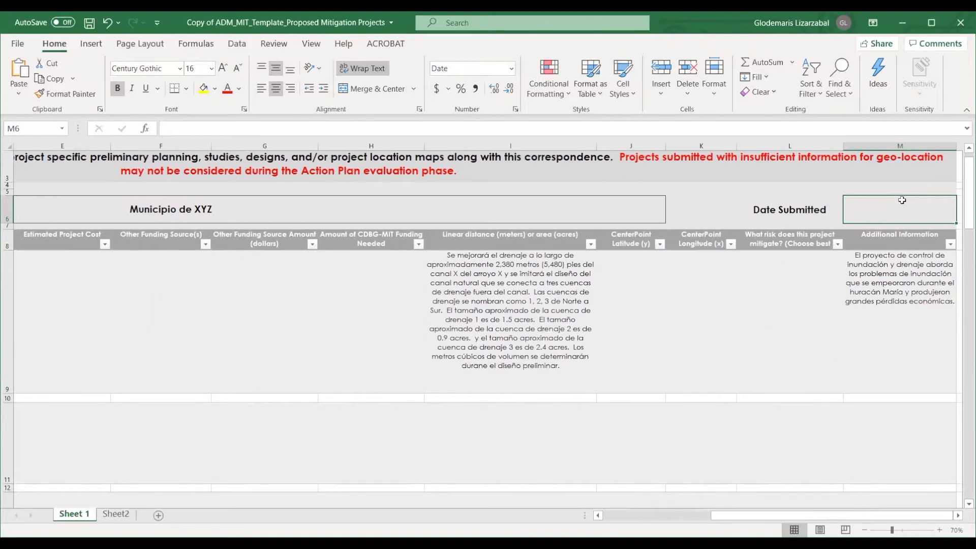
pyautogui.write('6/3-')
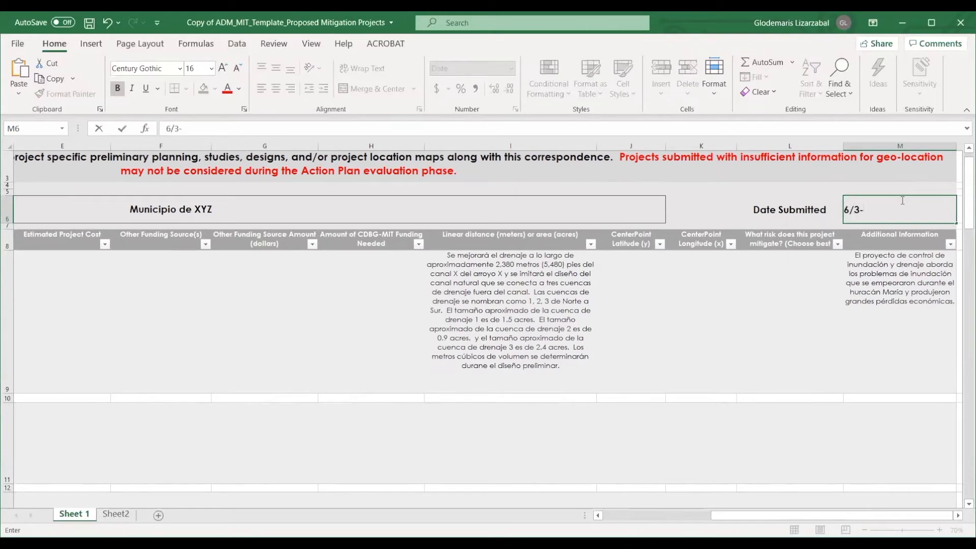
pyautogui.write('0/2020')
pyautogui.press('Return')
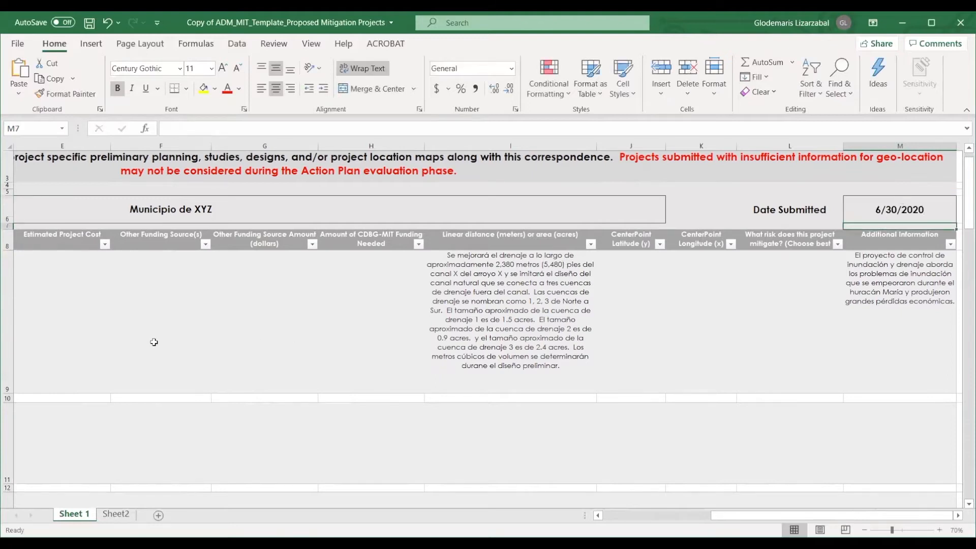
# Step: Enter CDBG-MIT 001 as the project number in the first project row
pyautogui.hscroll(-5, 153, 341)
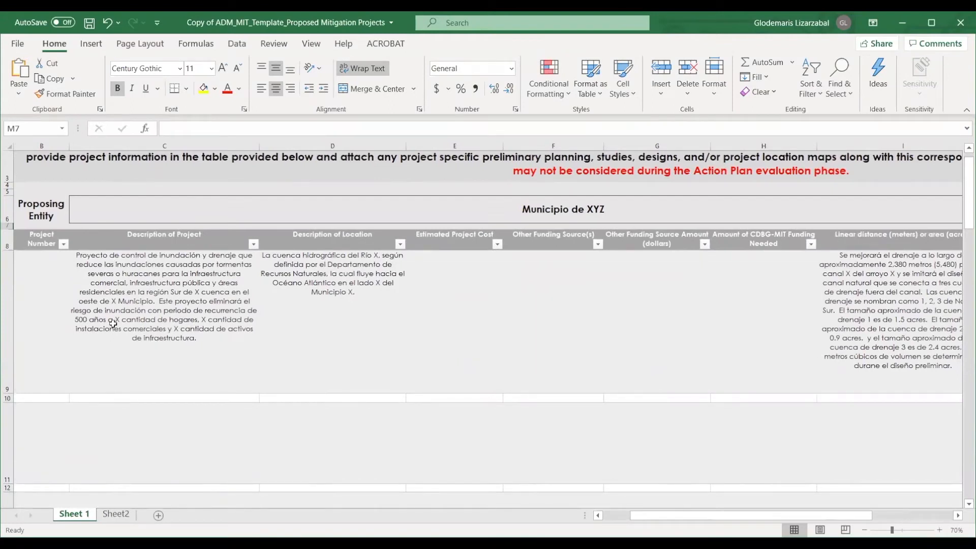
pyautogui.click(37, 292)
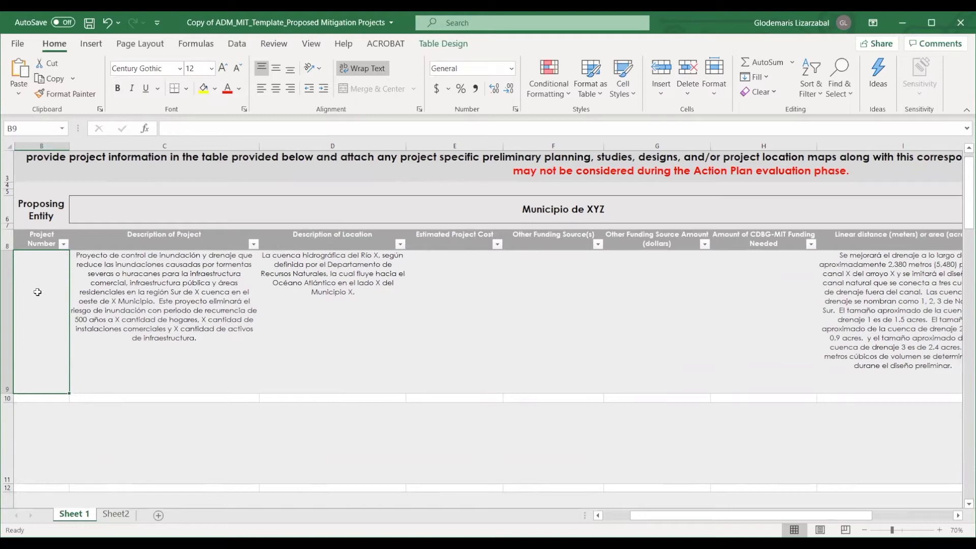
pyautogui.write('CD')
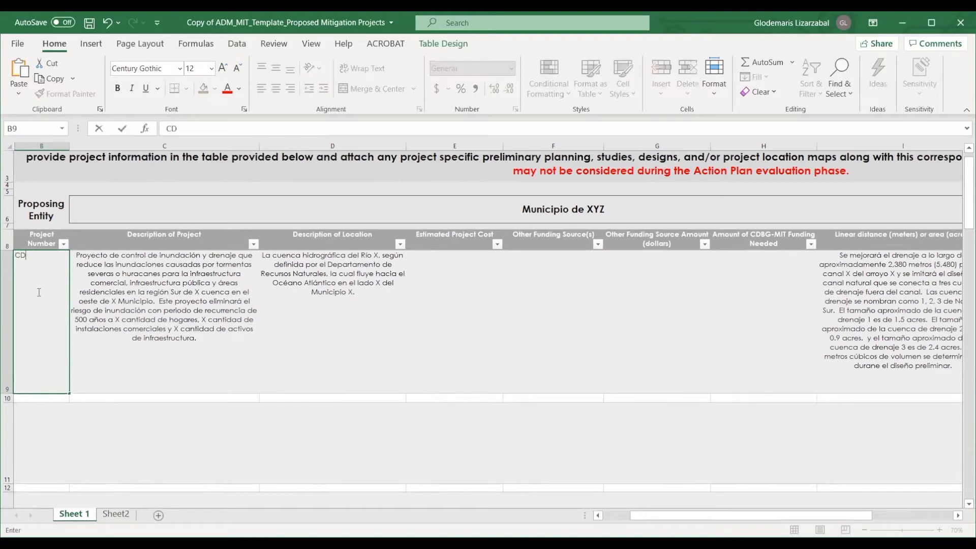
pyautogui.write('BG-MIT 001')
pyautogui.press('Return')
# Step: Review the first project's description and location, and set its estimated project cost to $3,500,000
pyautogui.click(119, 291)
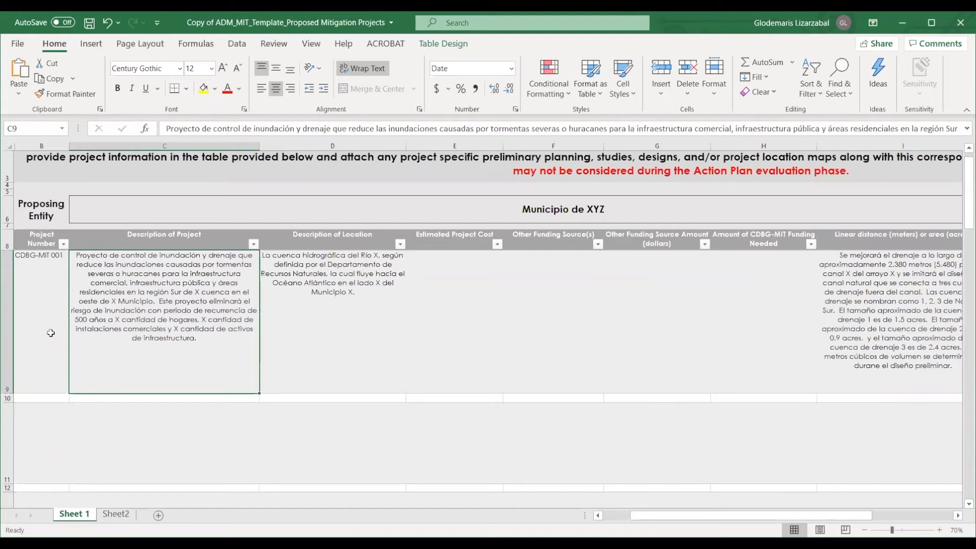
pyautogui.click(309, 329)
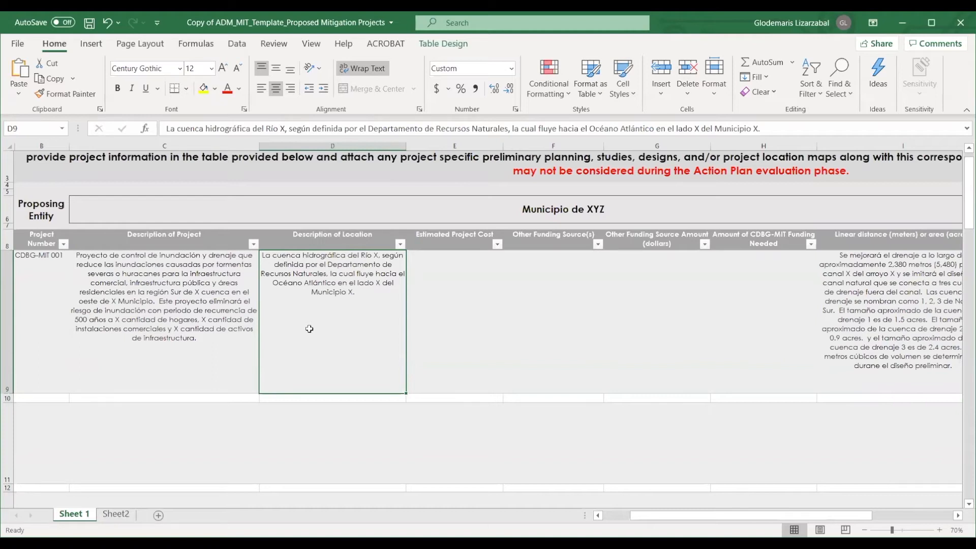
pyautogui.click(459, 326)
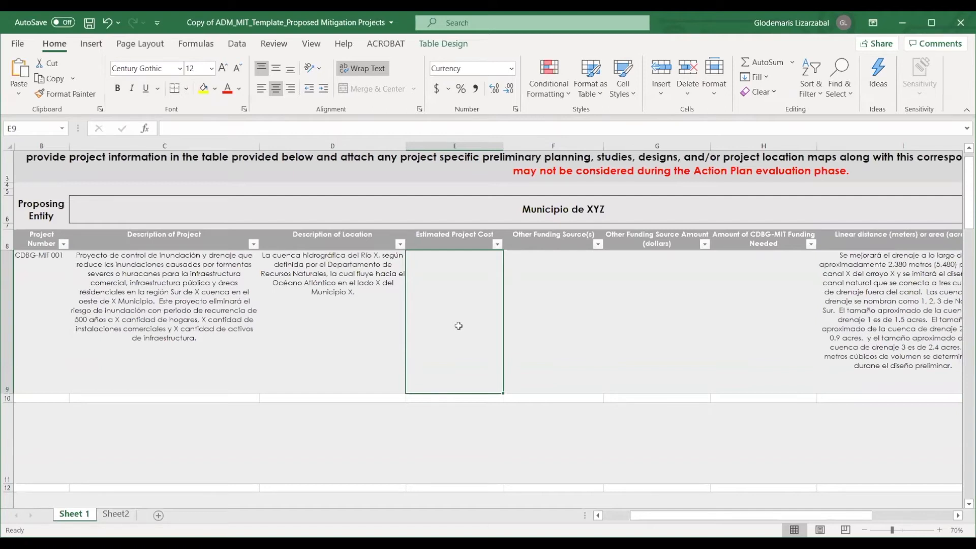
pyautogui.write('$')
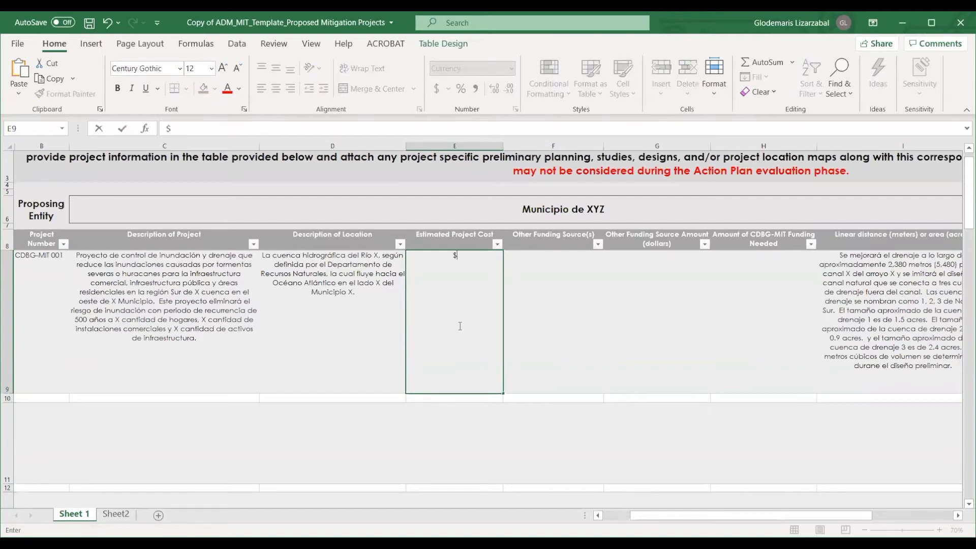
pyautogui.write('3,500,000')
pyautogui.press('Return')
# Step: List the first project's other funding sources as "FEMA $2,800,000; Fondos Locales $20,000"
pyautogui.click(555, 328)
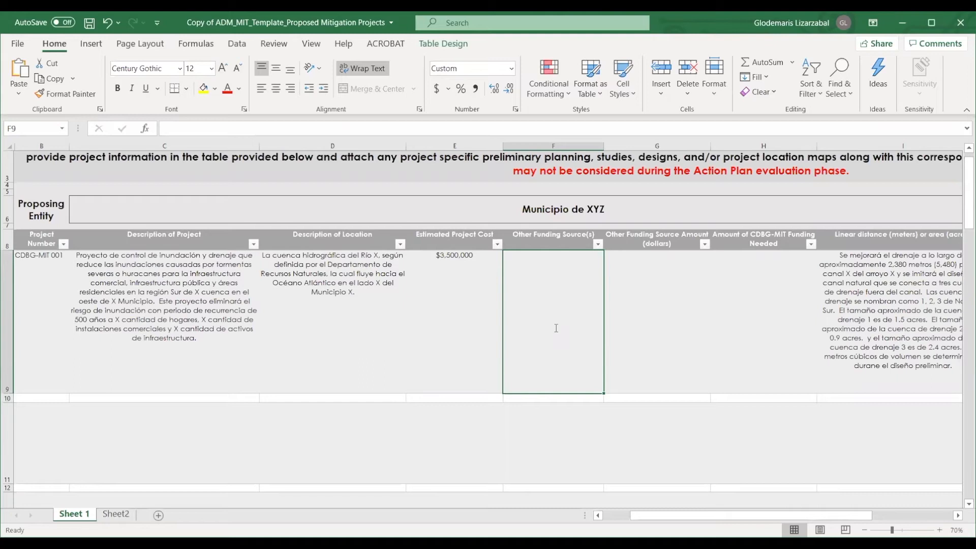
pyautogui.write('FEMA')
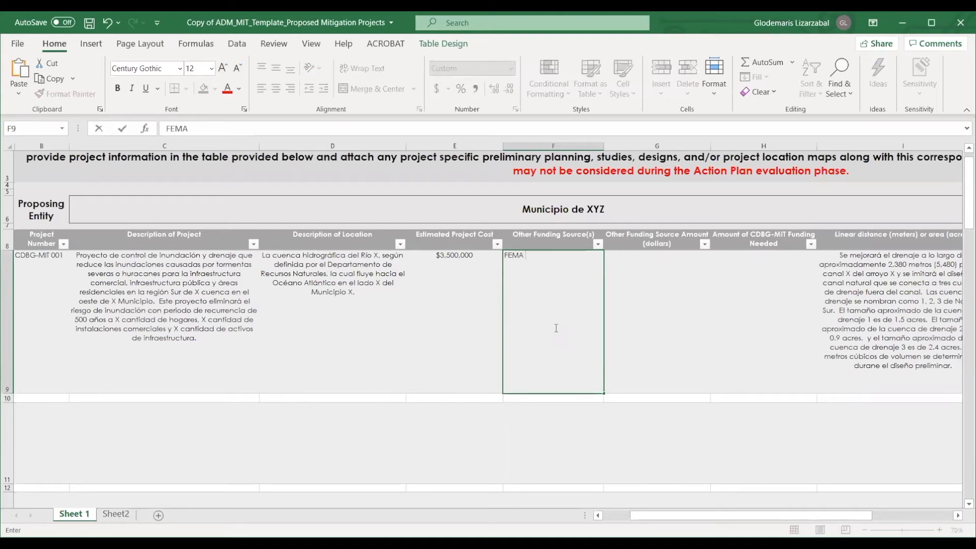
pyautogui.write(' $2,800,000; Fondos')
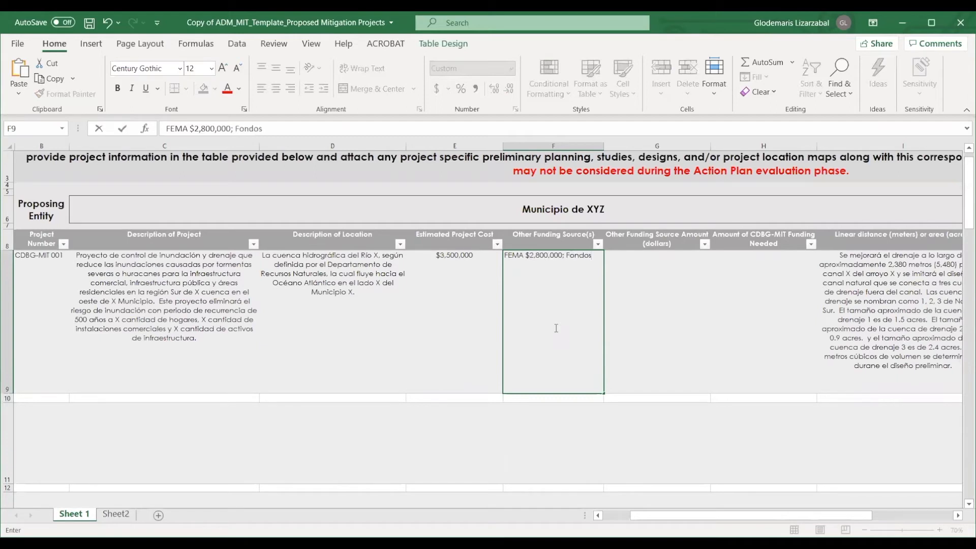
pyautogui.write(' Locales $20,000')
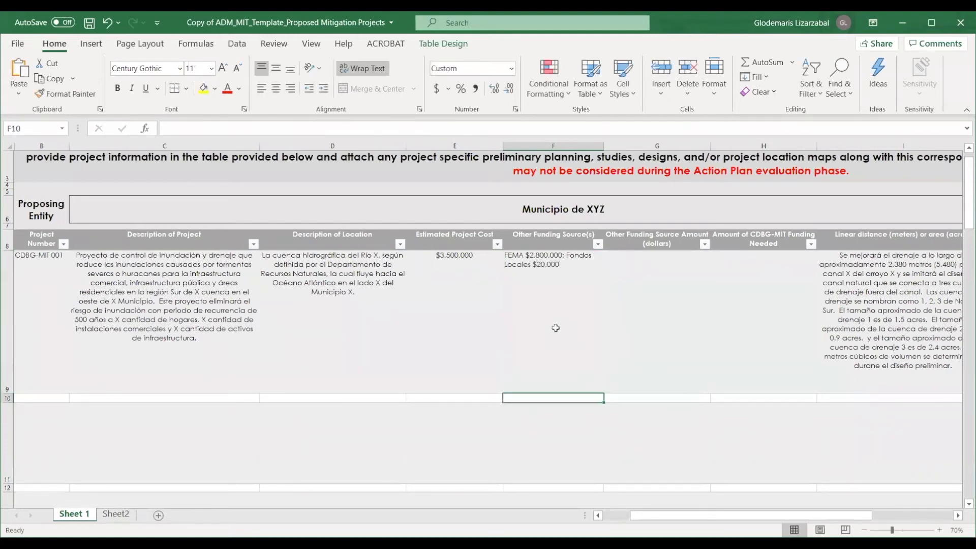
# Step: Set the first project's other funding source amount to $2,820,000 and the CDBG-MIT funding needed to $680,000
pyautogui.click(681, 319)
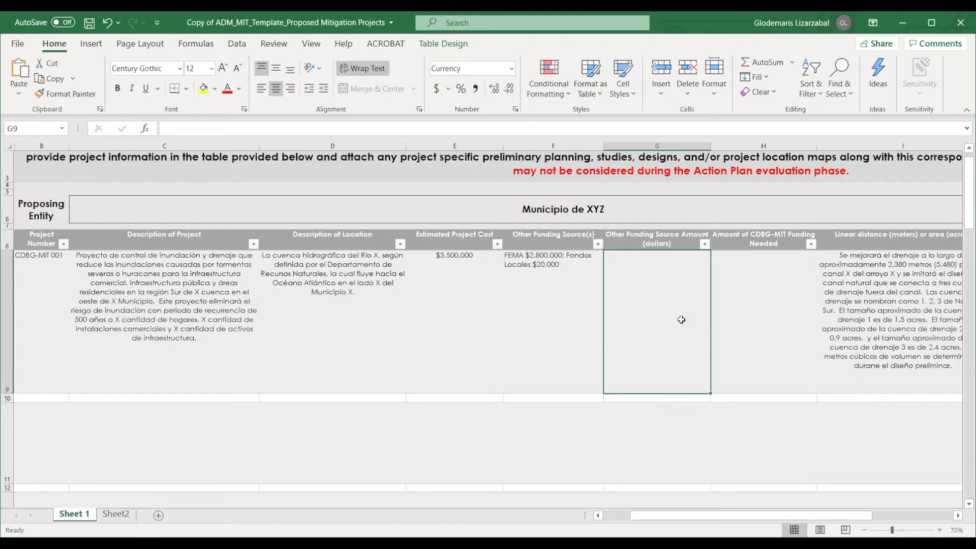
pyautogui.write('$2,')
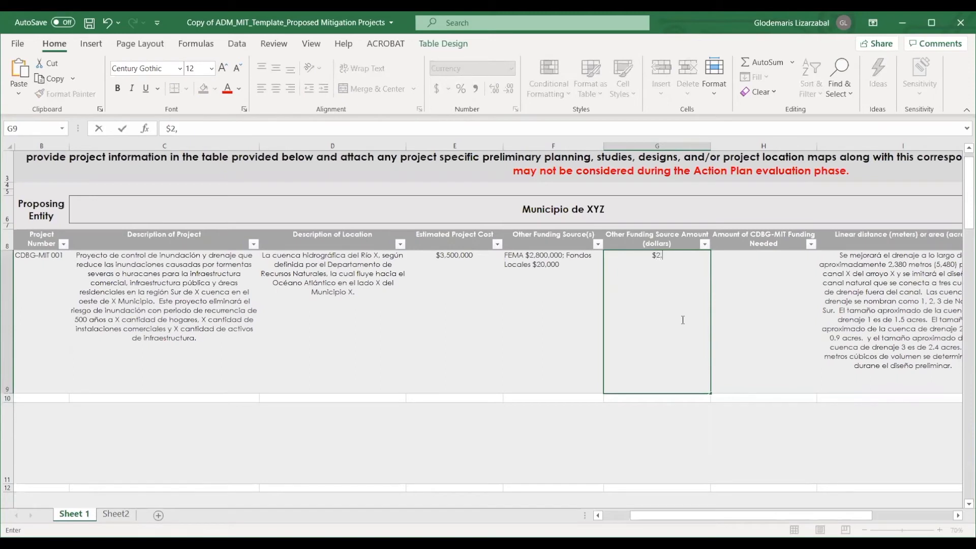
pyautogui.write('820,000')
pyautogui.press('Return')
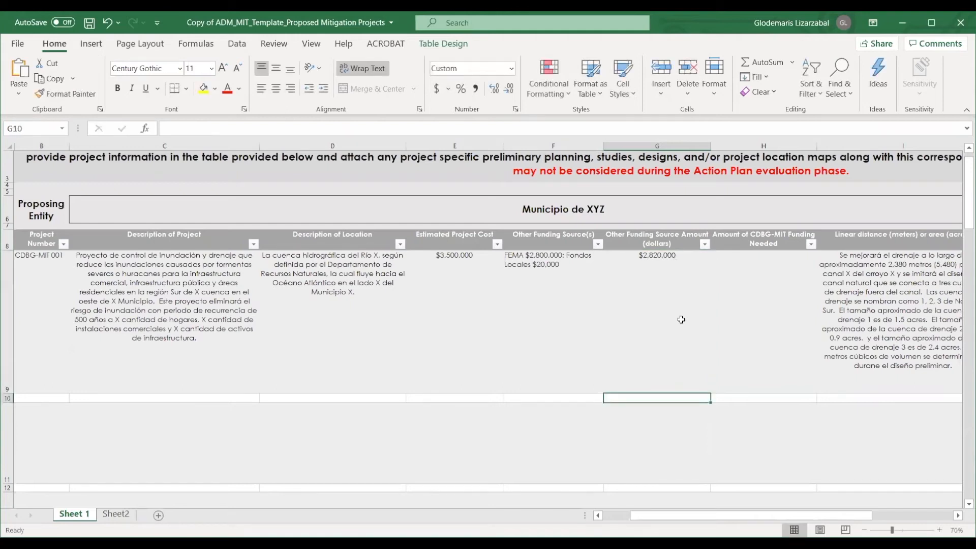
pyautogui.click(765, 302)
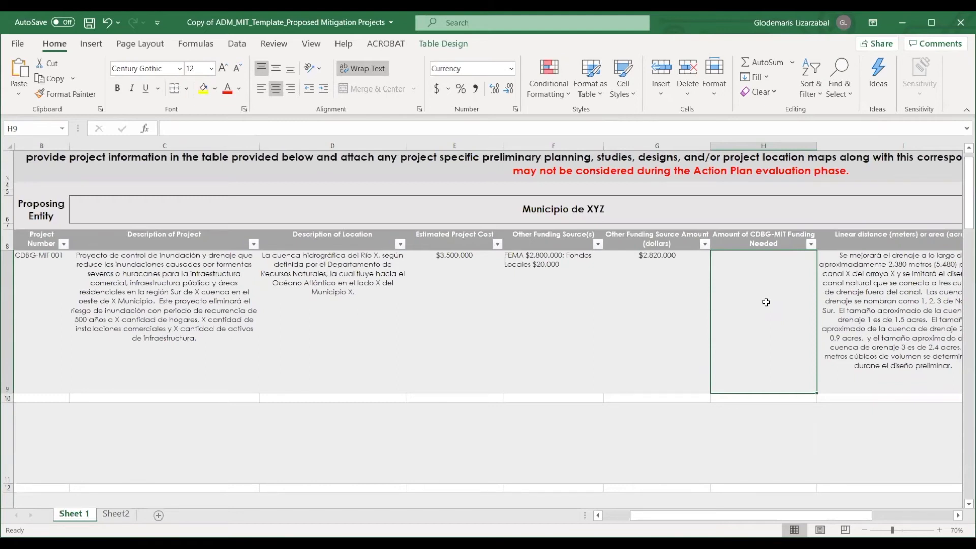
pyautogui.write('$680,000')
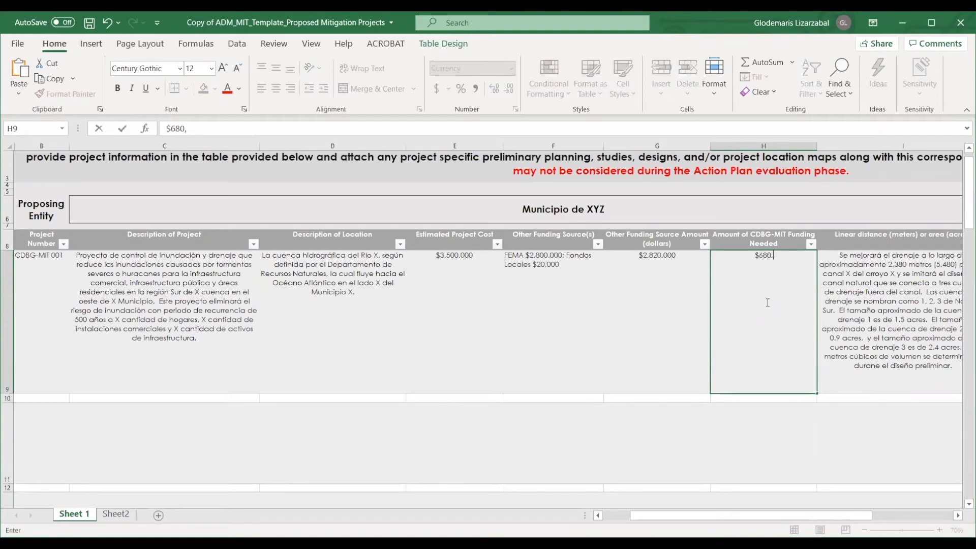
pyautogui.click(904, 290)
# Step: Enter the first project's center point coordinates: latitude 18.291188 and longitude -67.034986
pyautogui.hscroll(5, 903, 291)
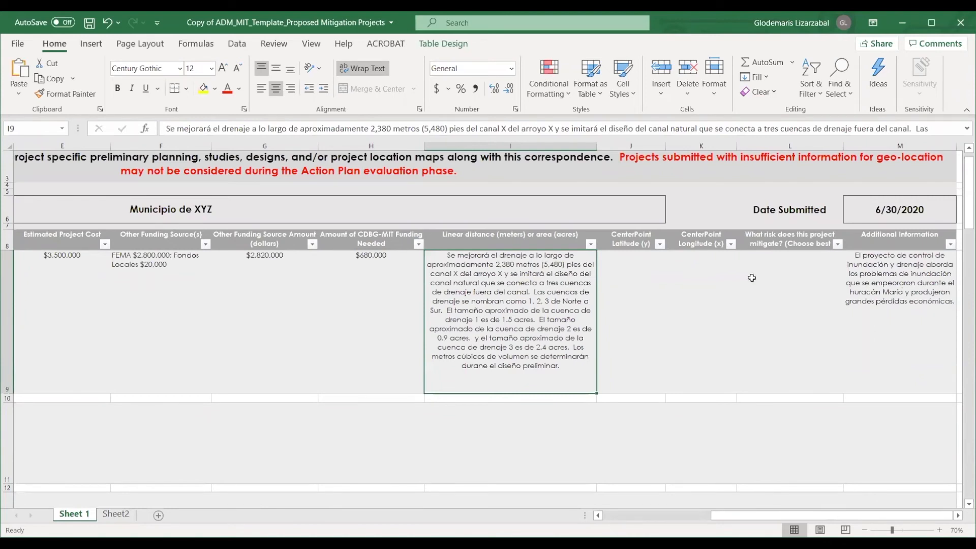
pyautogui.click(629, 281)
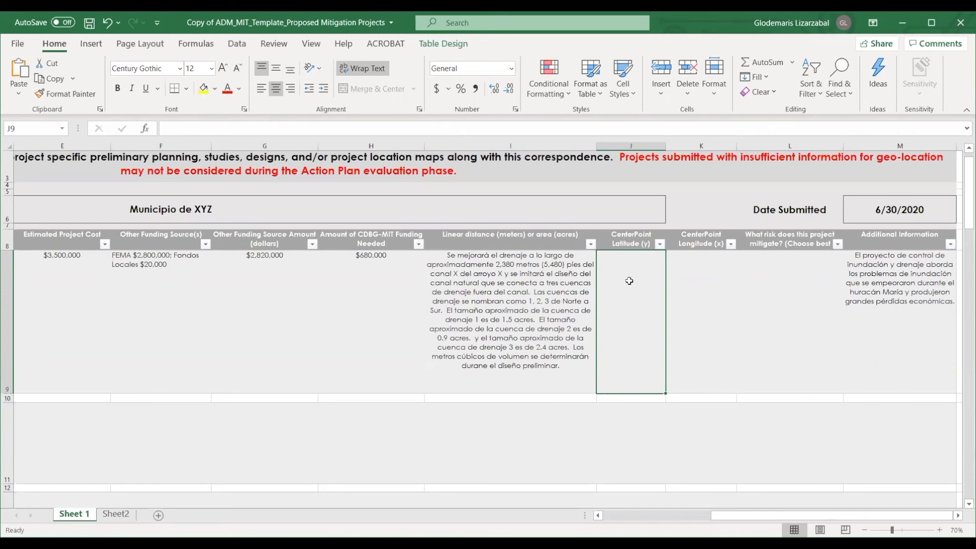
pyautogui.write('18')
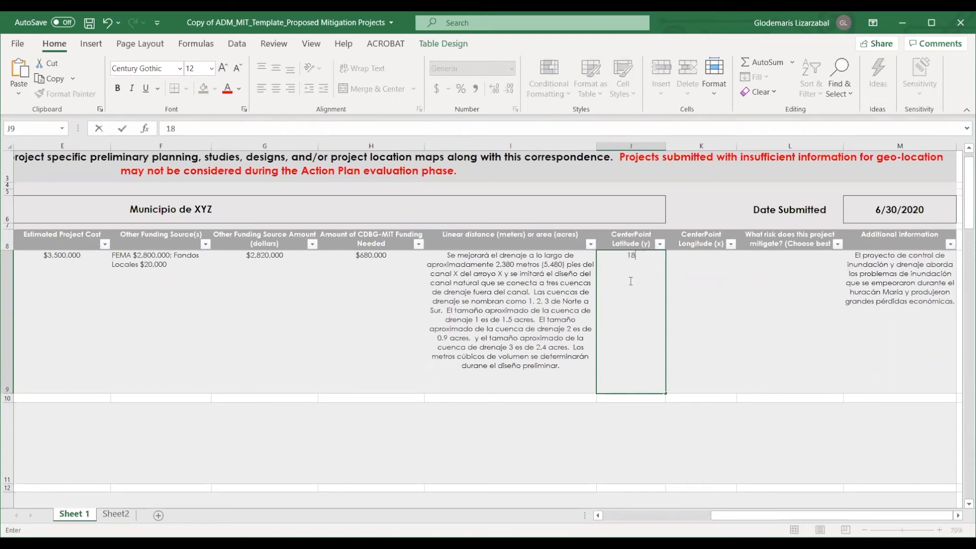
pyautogui.write('.291188')
pyautogui.press('Tab')
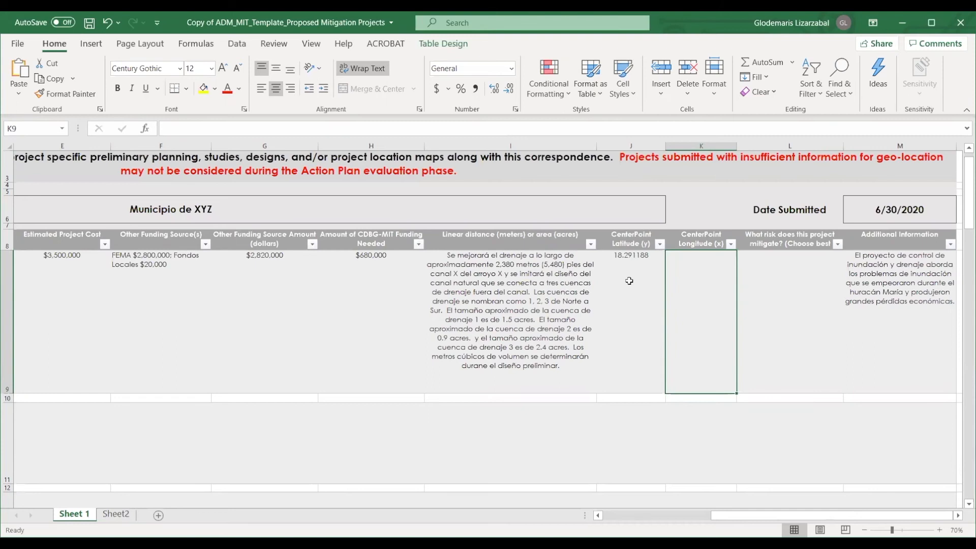
pyautogui.write('-67')
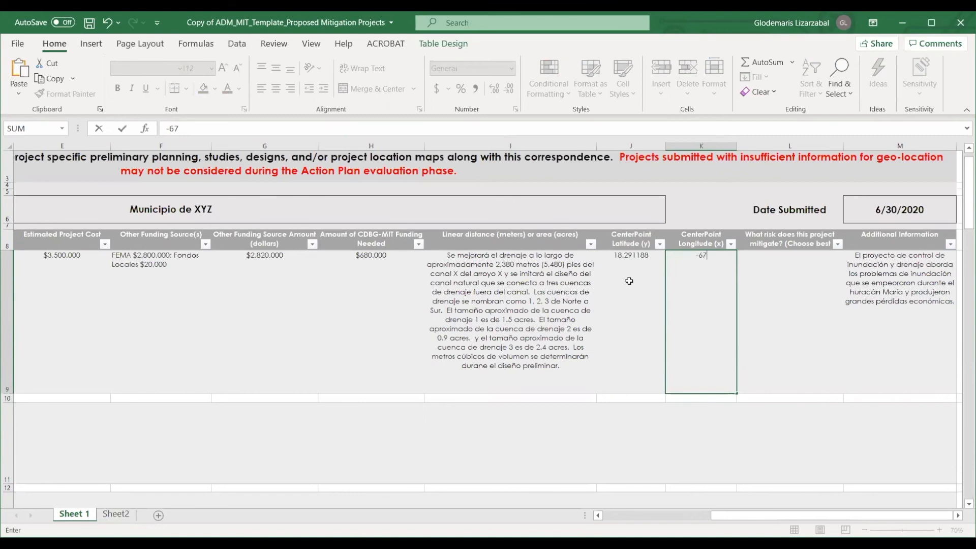
pyautogui.write('.034986')
# Step: Choose 100-year flooding as the risk that the first project mitigates
pyautogui.click(792, 281)
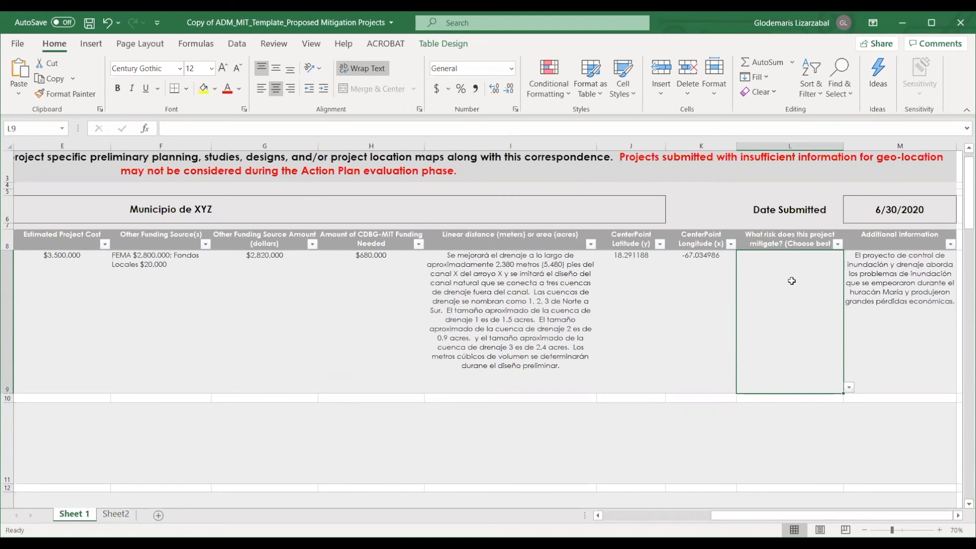
pyautogui.click(849, 388)
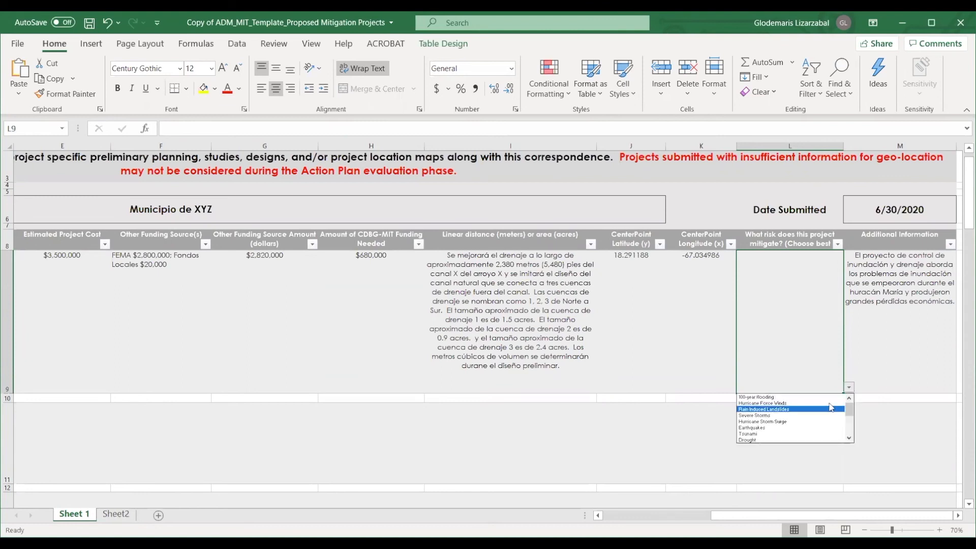
pyautogui.click(832, 397)
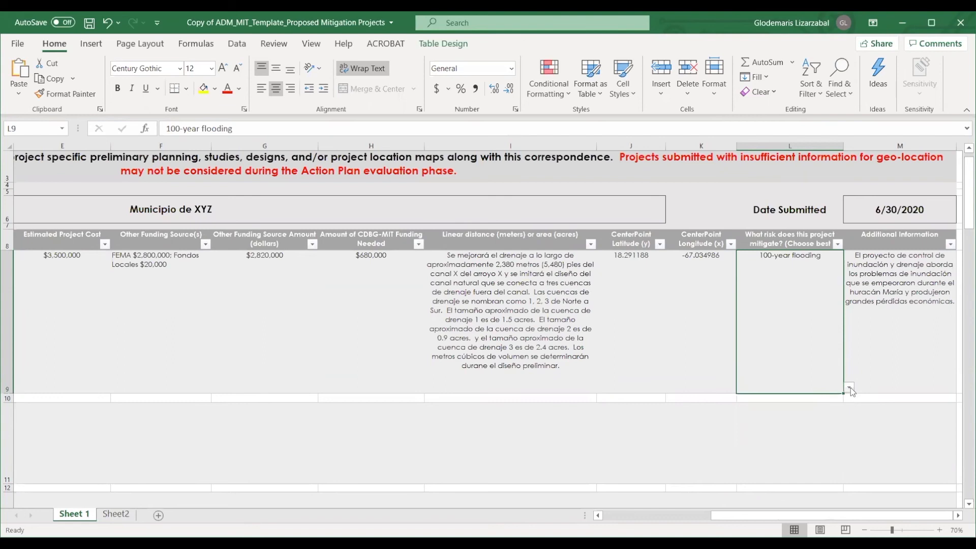
# Step: Change the risk mitigated by the first project to Multi-Hazard Mitigation
pyautogui.click(849, 388)
pyautogui.moveTo(851, 414); pyautogui.dragTo(846, 438)
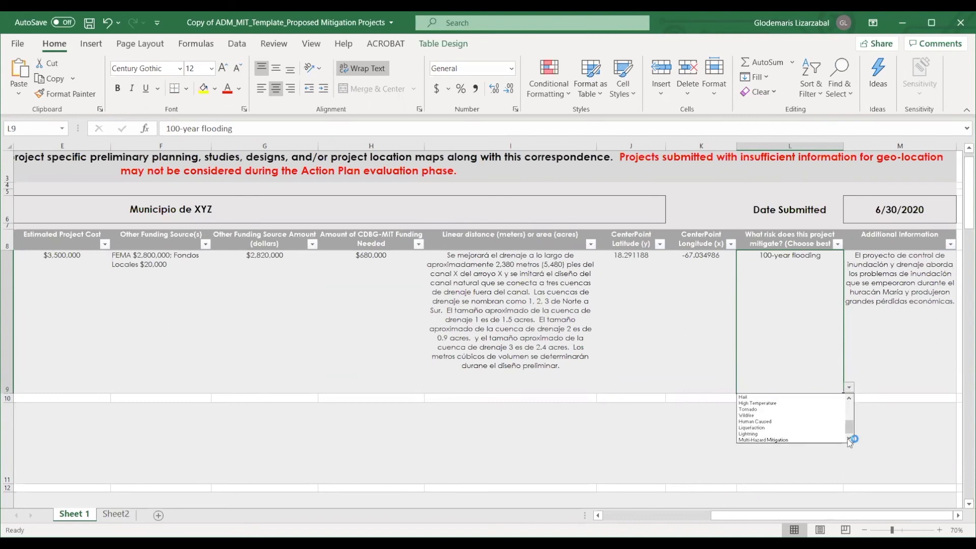
pyautogui.click(822, 440)
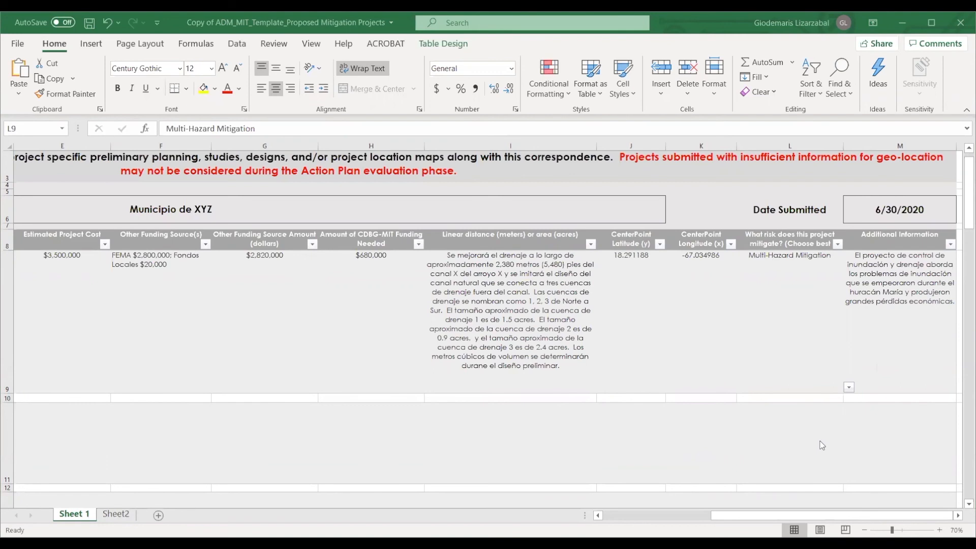
# Step: Examine the first project's additional information and the blank row for the next project
pyautogui.hscroll(3, 874, 383)
pyautogui.hscroll(-2, 873, 383)
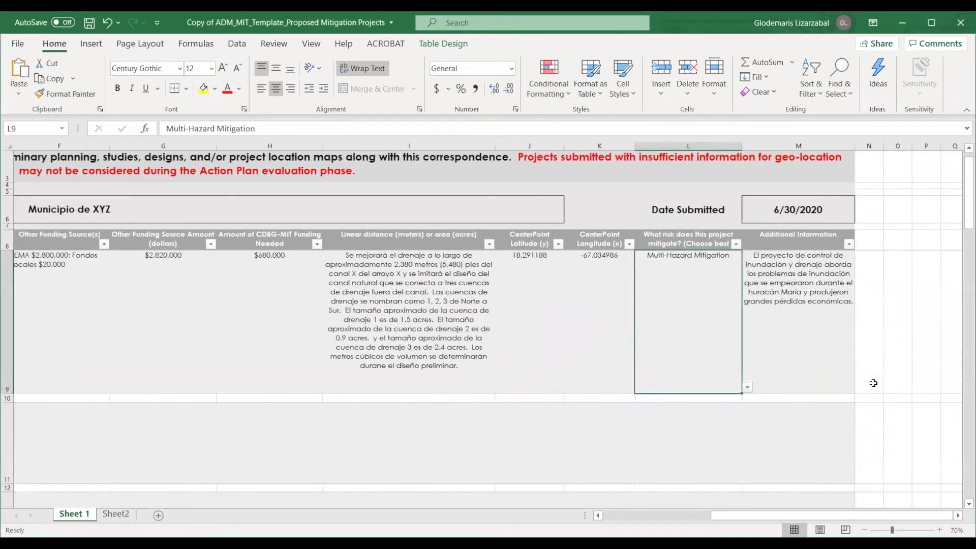
pyautogui.click(839, 345)
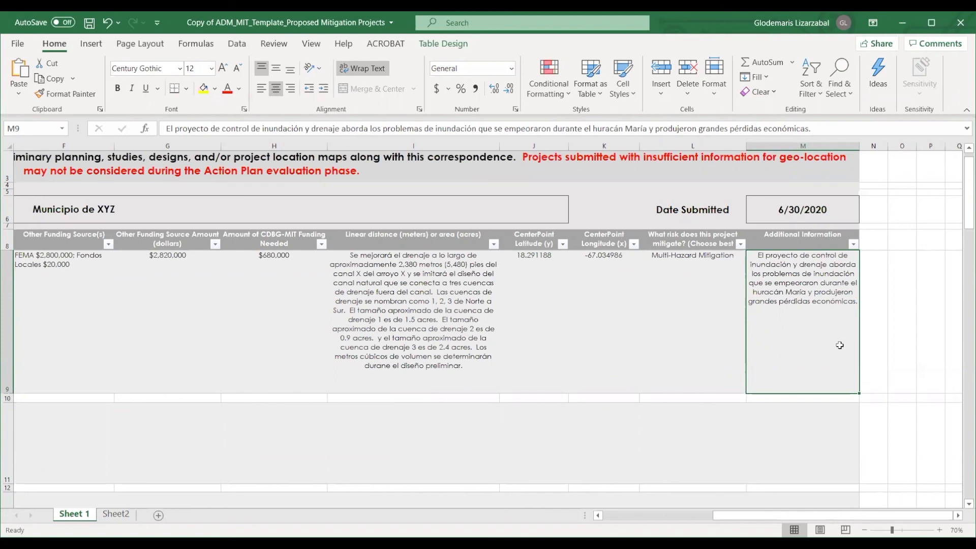
pyautogui.click(366, 397)
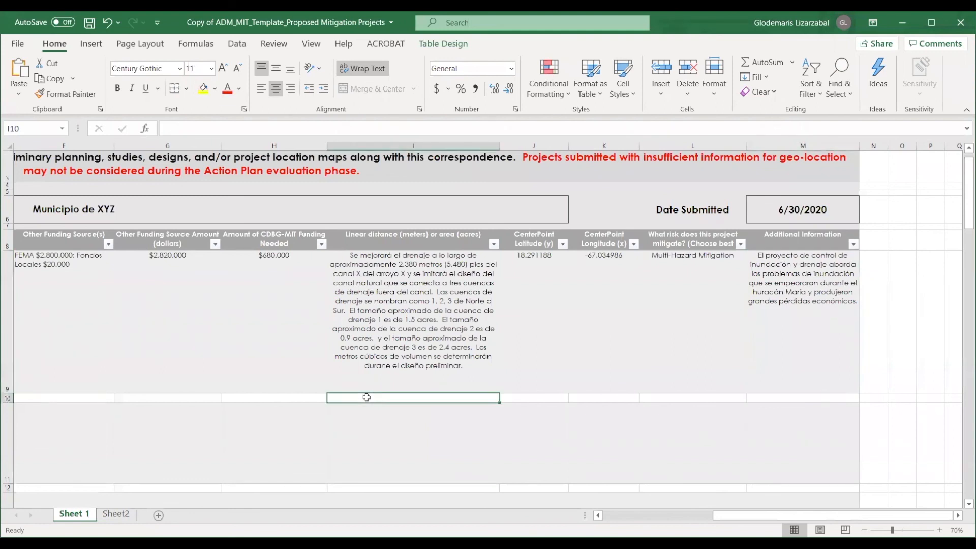
pyautogui.hscroll(-5, 367, 396)
pyautogui.click(311, 423)
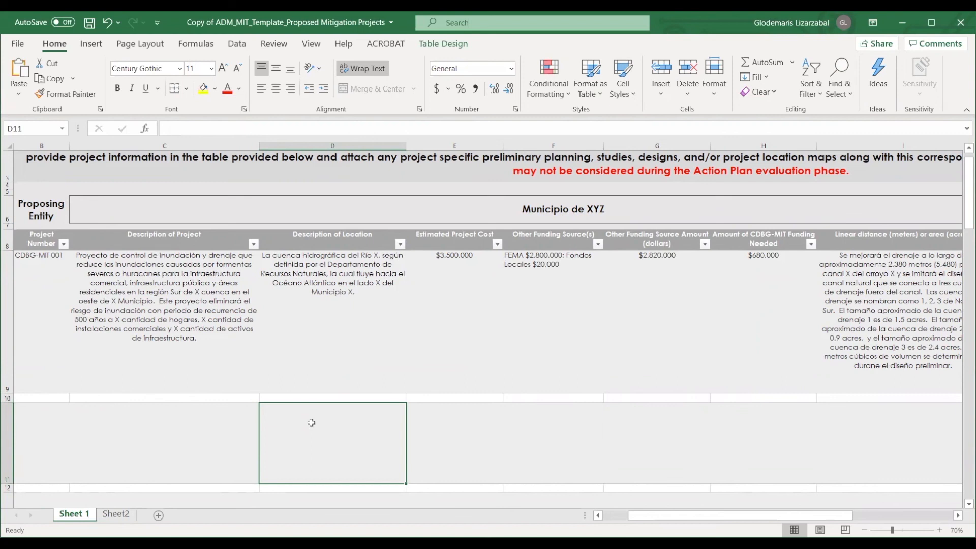
pyautogui.click(170, 421)
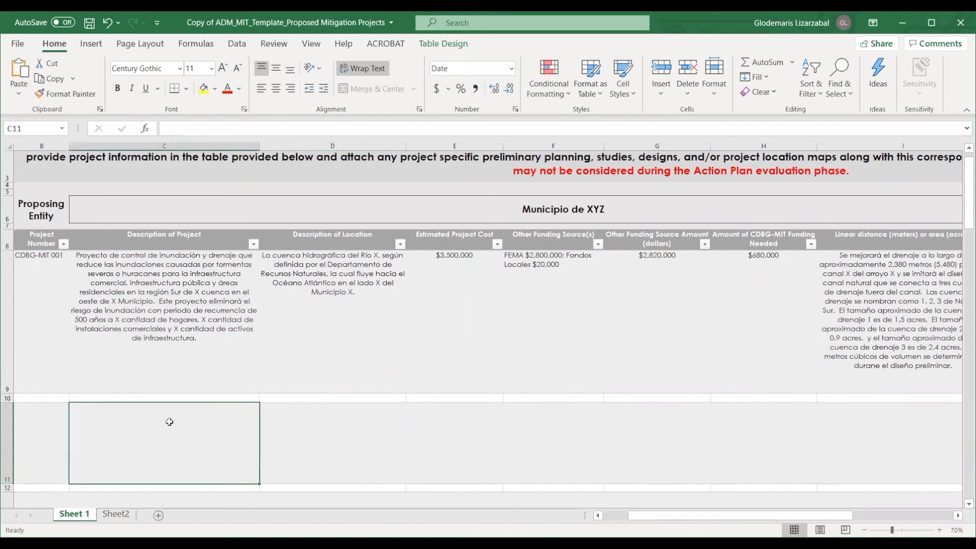